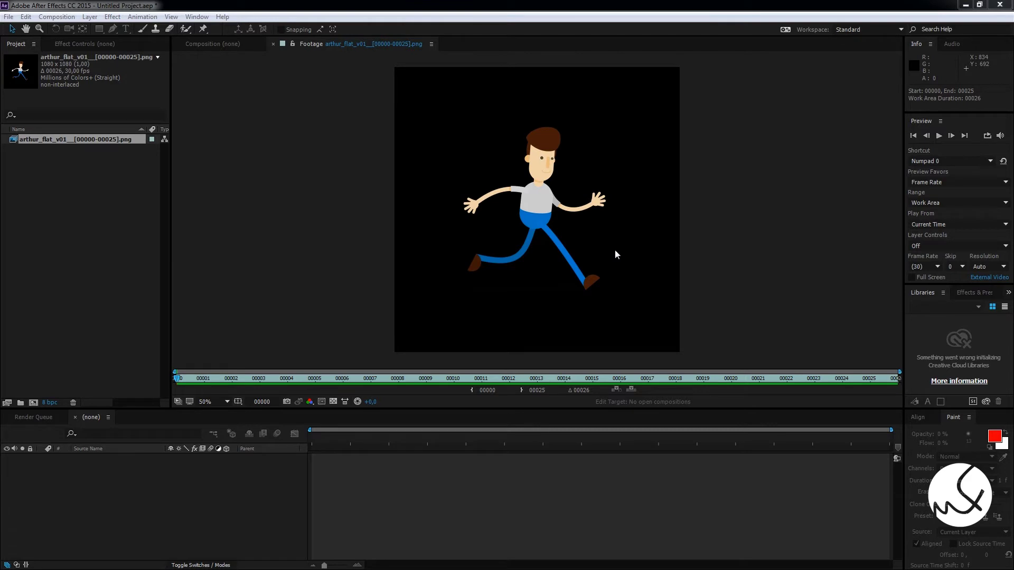
Create a new composition, Comp 1, at 1080×1080 and 30 fps.
{"action": "left_click", "coordinate": [34, 401]}
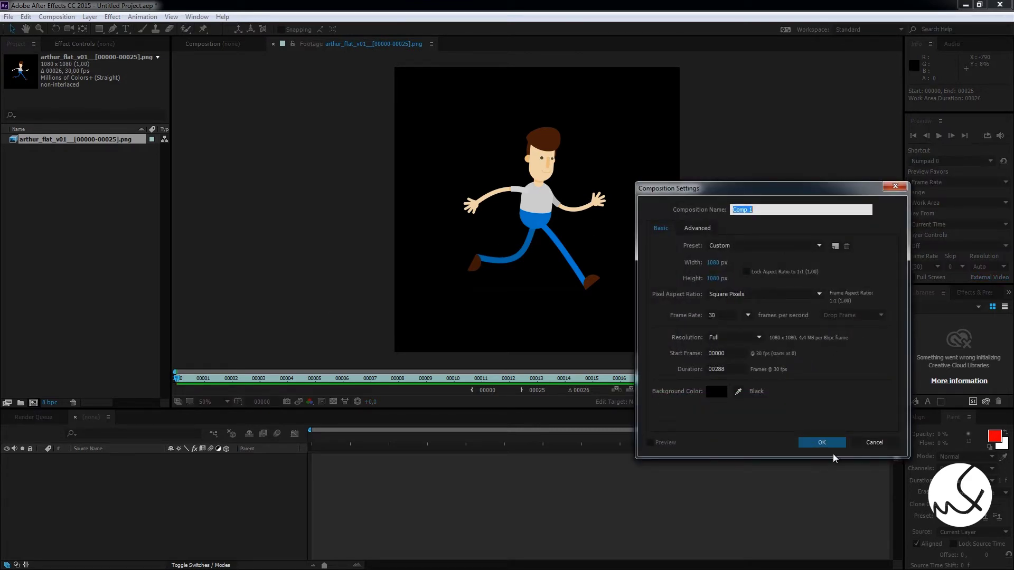
{"action": "left_click", "coordinate": [822, 442]}
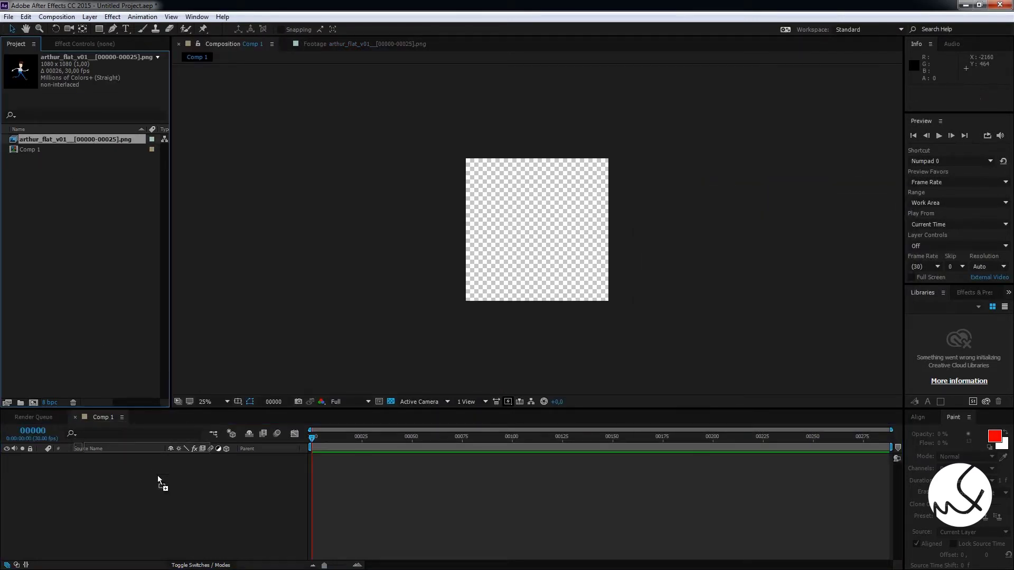
Place the arthur_flat footage in Comp 1 and locate its last frame.
{"action": "mouse_move", "coordinate": [68, 139]}
{"action": "left_mouse_down"}
{"action": "mouse_move", "coordinate": [321, 461]}
{"action": "mouse_move", "coordinate": [365, 446]}
{"action": "left_mouse_up"}
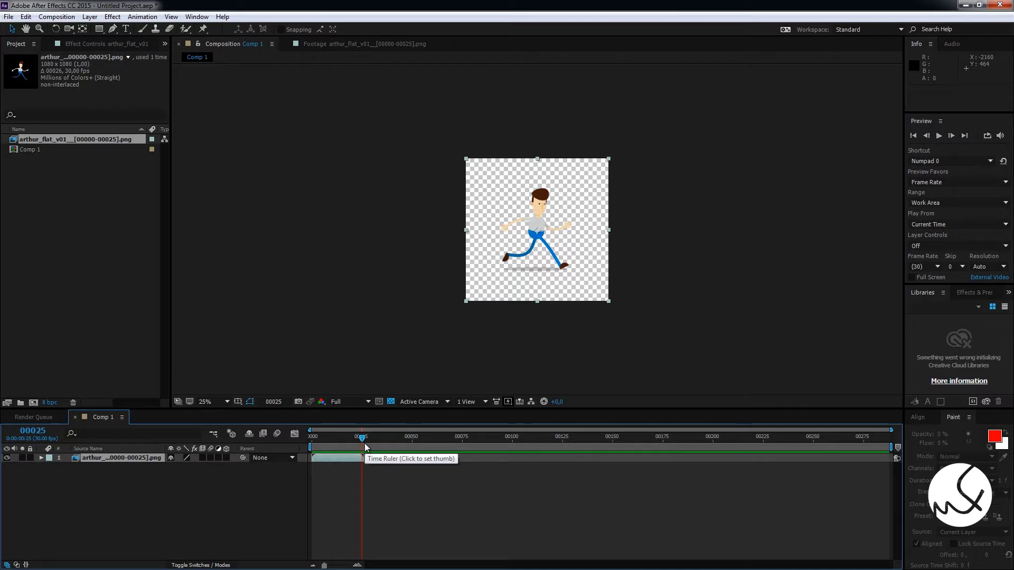
{"action": "key", "text": "Page_Up"}
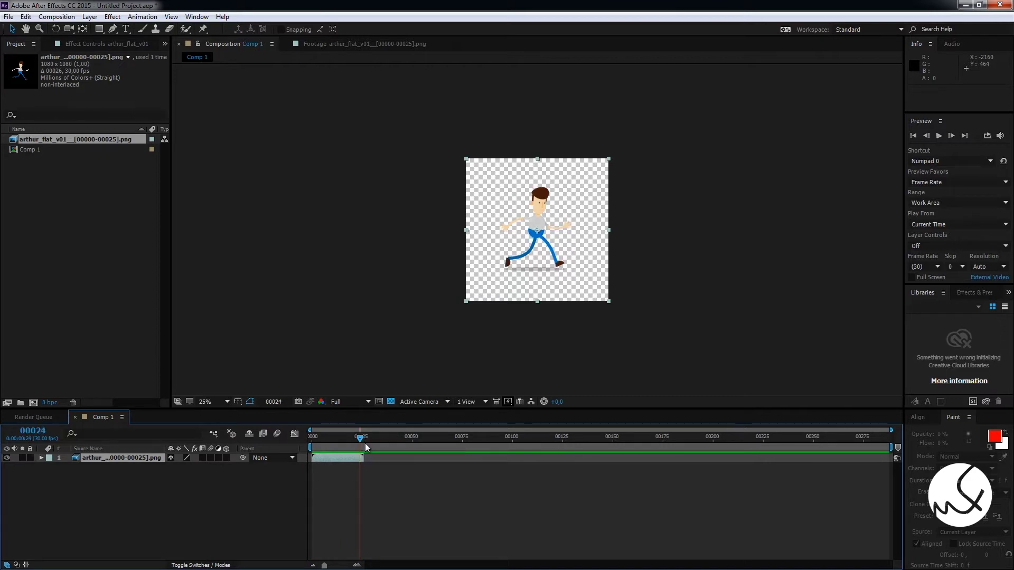
{"action": "left_click_drag", "start_coordinate": [365, 457], "coordinate": [362, 457]}
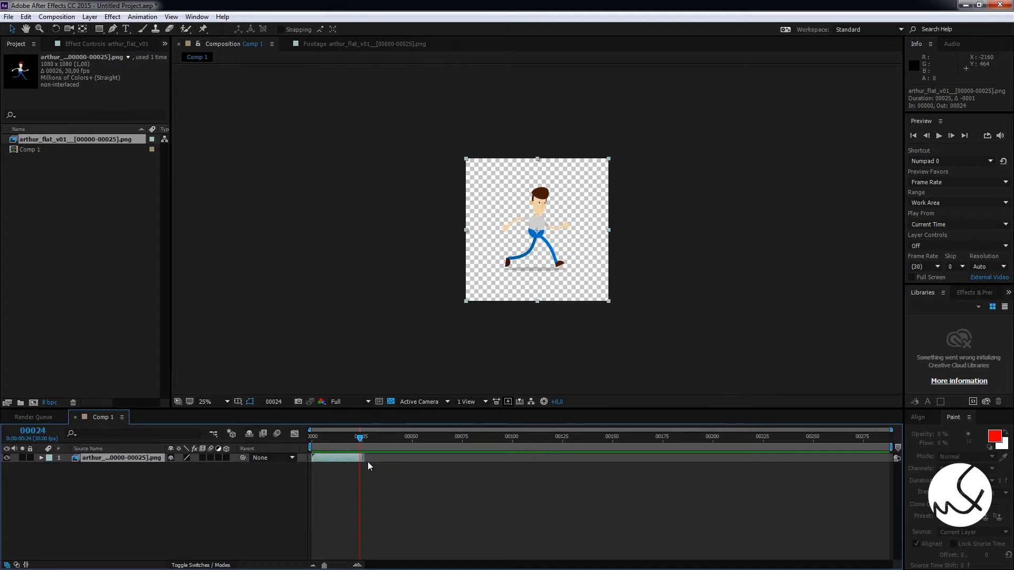
End the work area at frame 24 and trim Comp 1 to it (00000–00025).
{"action": "key", "text": "n"}
{"action": "right_click", "coordinate": [343, 443]}
{"action": "left_click", "coordinate": [399, 475]}
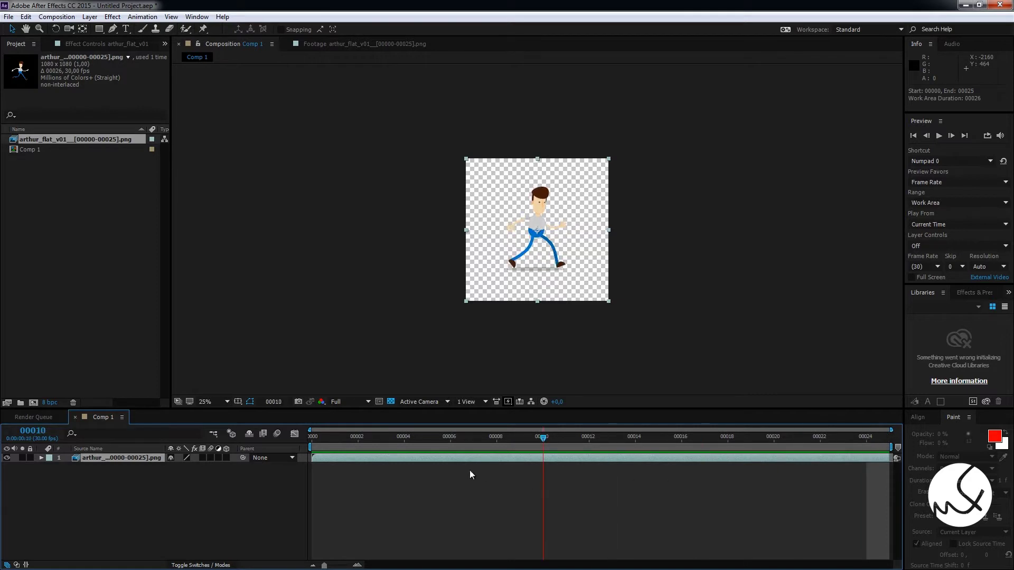
{"action": "key", "text": "space"}
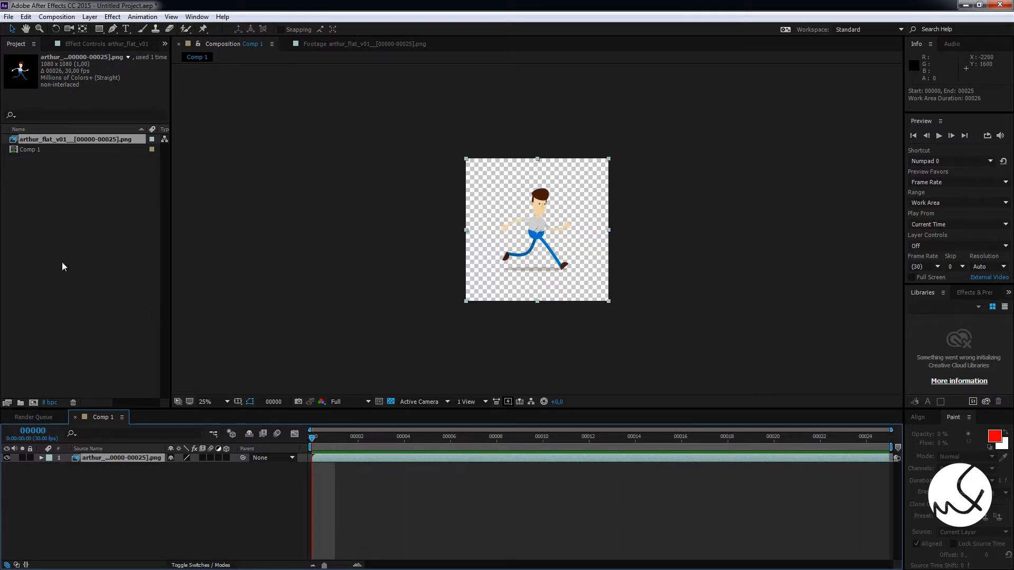
{"action": "left_click", "coordinate": [62, 262]}
Add a comp-sized Pale Gray-Red Solid 1 and place it beneath the arthur_flat layer.
{"action": "right_click", "coordinate": [131, 494]}
{"action": "mouse_move", "coordinate": [198, 392]}
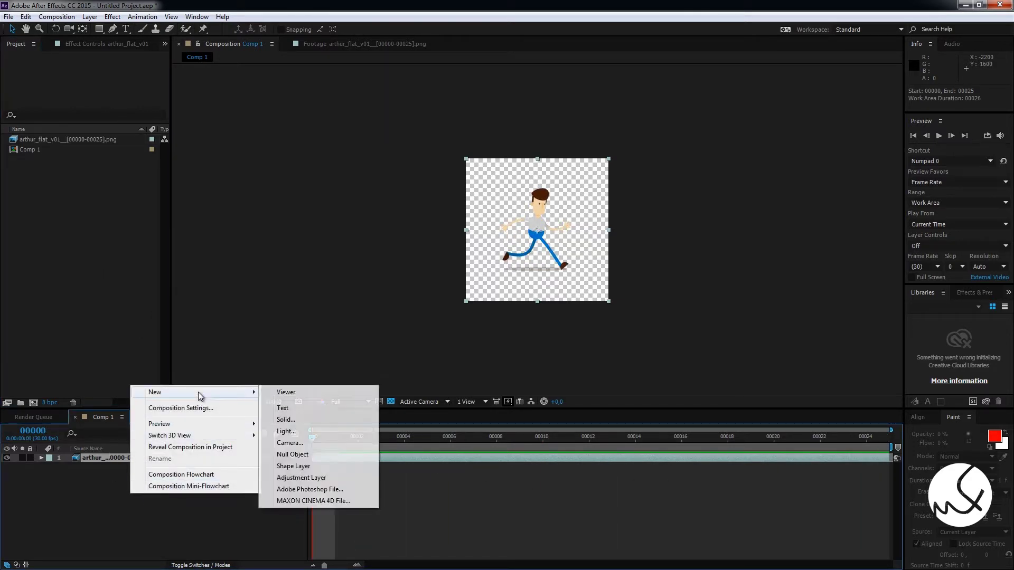
{"action": "left_click", "coordinate": [287, 420]}
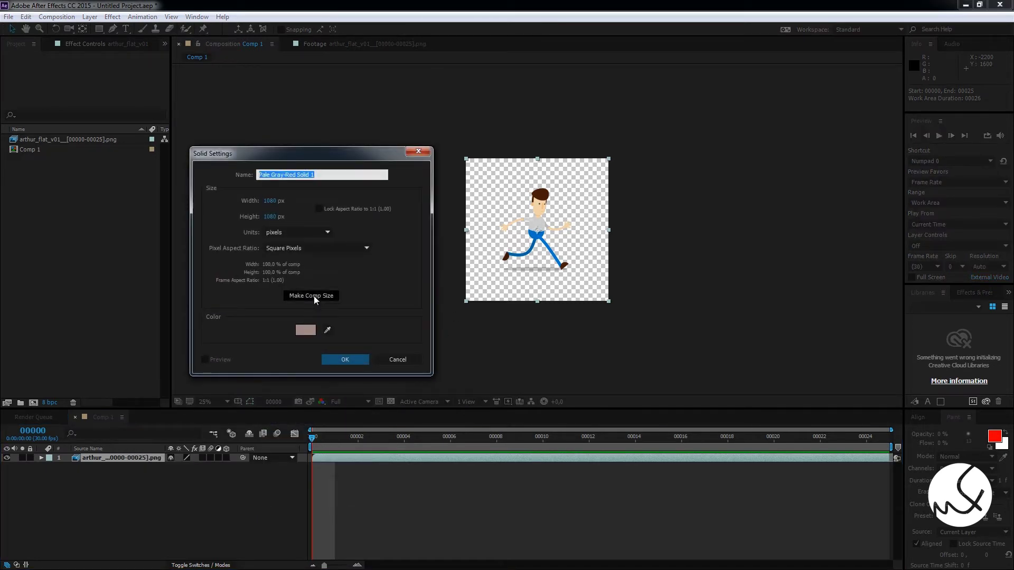
{"action": "left_click", "coordinate": [316, 299]}
{"action": "left_click", "coordinate": [350, 359]}
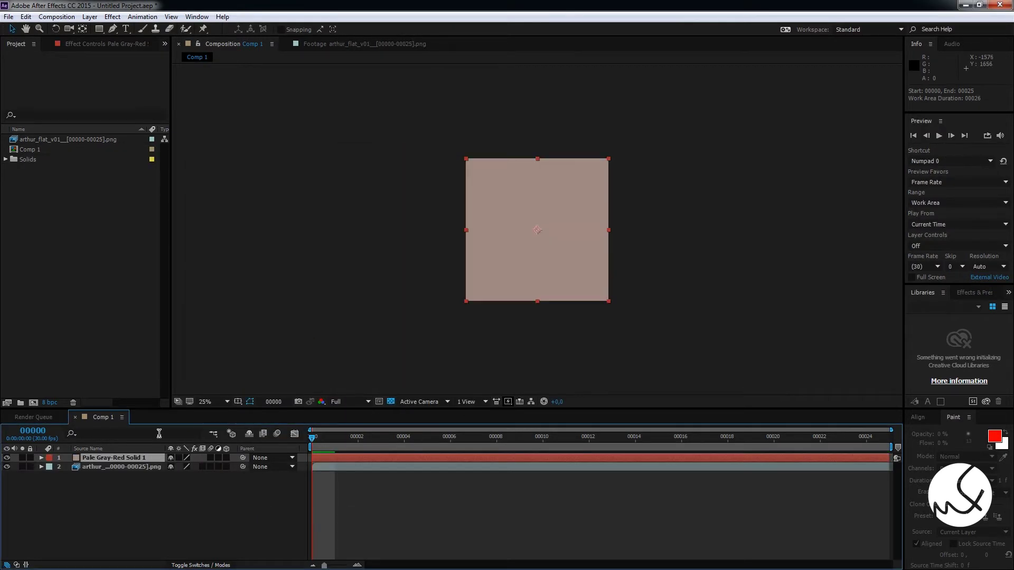
{"action": "left_click_drag", "start_coordinate": [145, 456], "coordinate": [148, 497]}
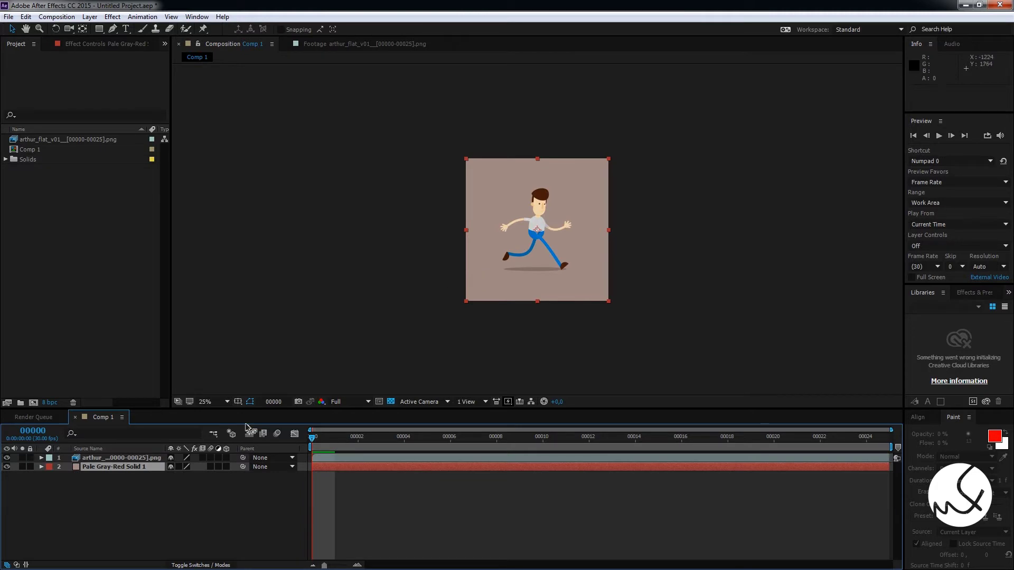
Duplicate the arthur_flat layer with Ctrl+D and rename the copy REFLECT.
{"action": "left_click", "coordinate": [142, 461]}
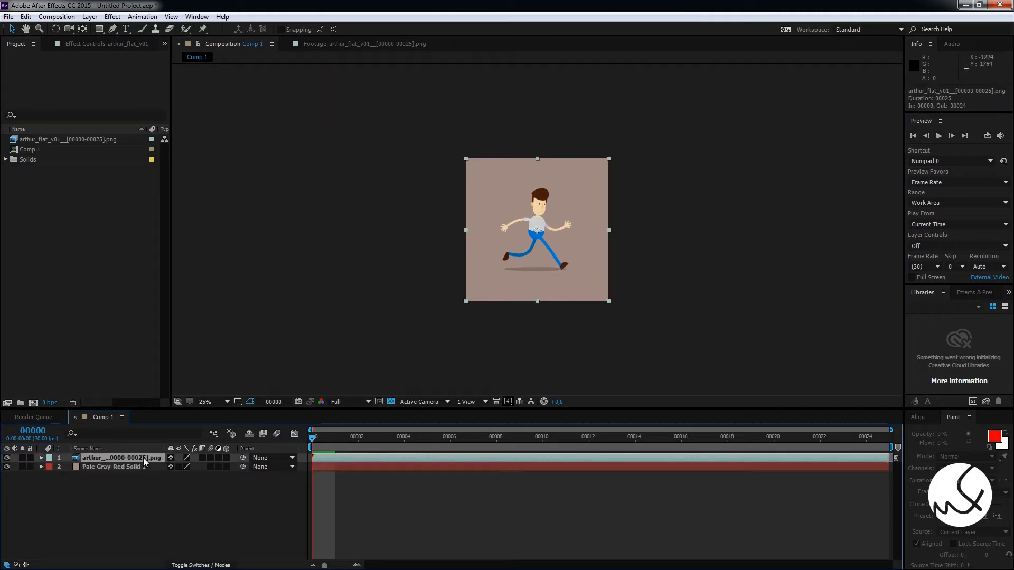
{"action": "key", "text": "ctrl+d"}
{"action": "left_click", "coordinate": [141, 467]}
{"action": "right_click", "coordinate": [141, 467]}
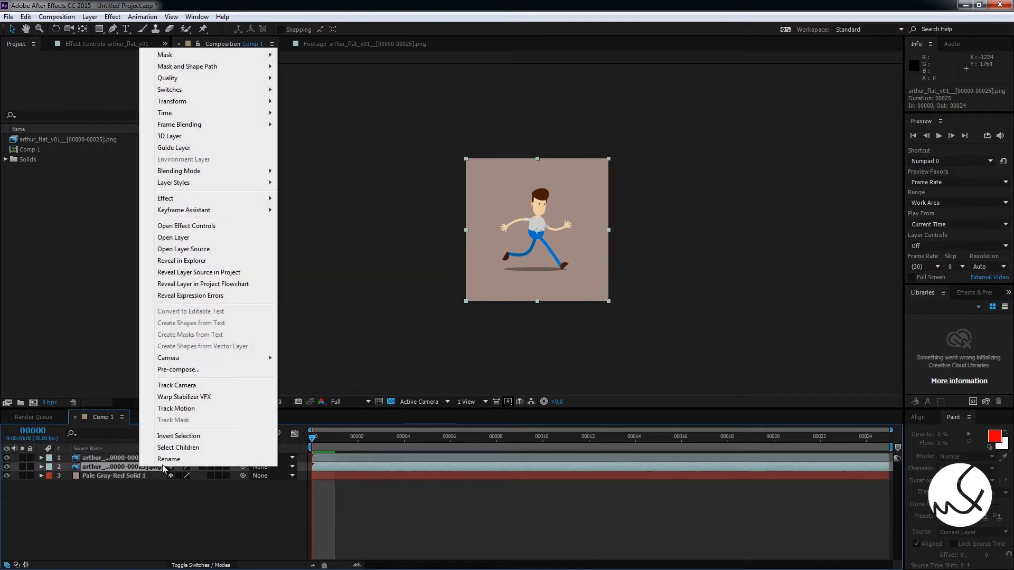
{"action": "left_click", "coordinate": [173, 460]}
{"action": "type", "text": "REFLECT"}
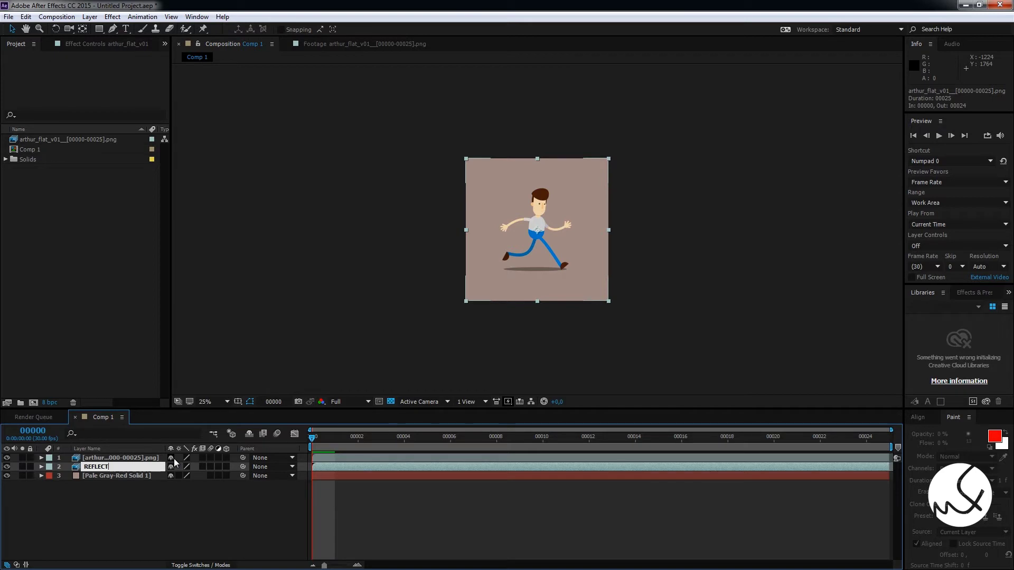
{"action": "key", "text": "Return"}
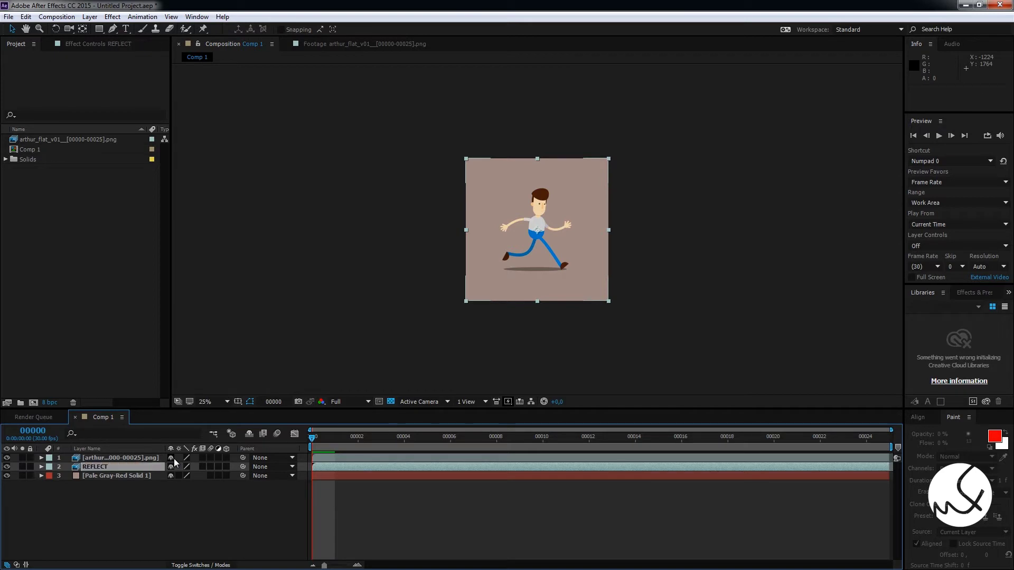
Set the REFLECT layer's horizontal scale to -100 to mirror it.
{"action": "key", "text": "s"}
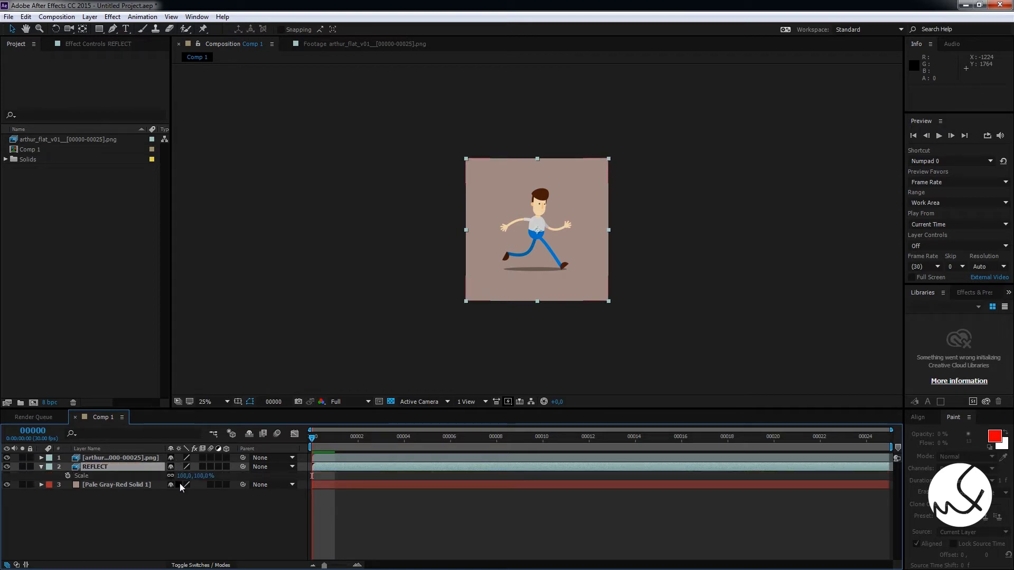
{"action": "left_click", "coordinate": [186, 477]}
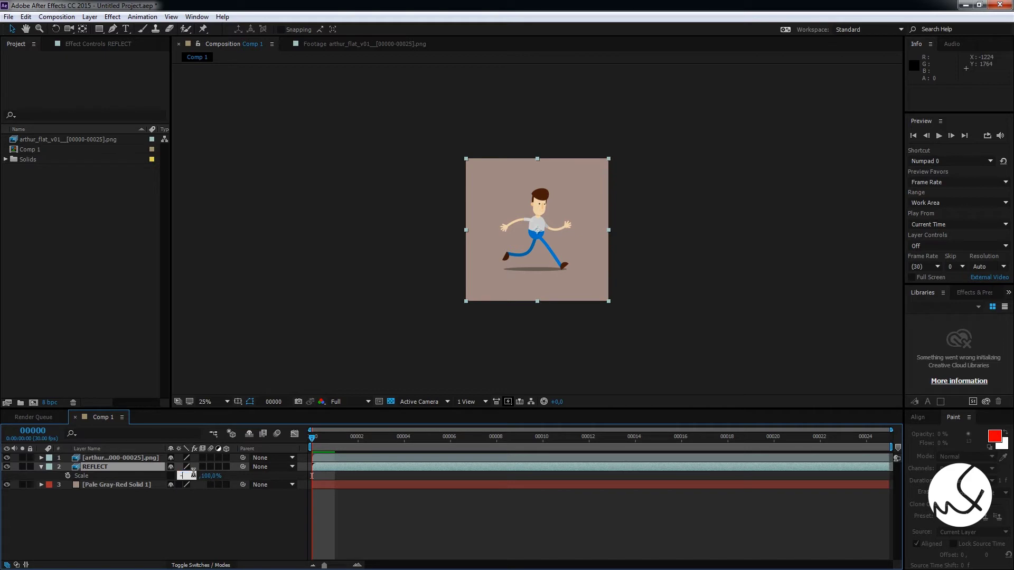
{"action": "type", "text": "100"}
{"action": "key", "text": "Return"}
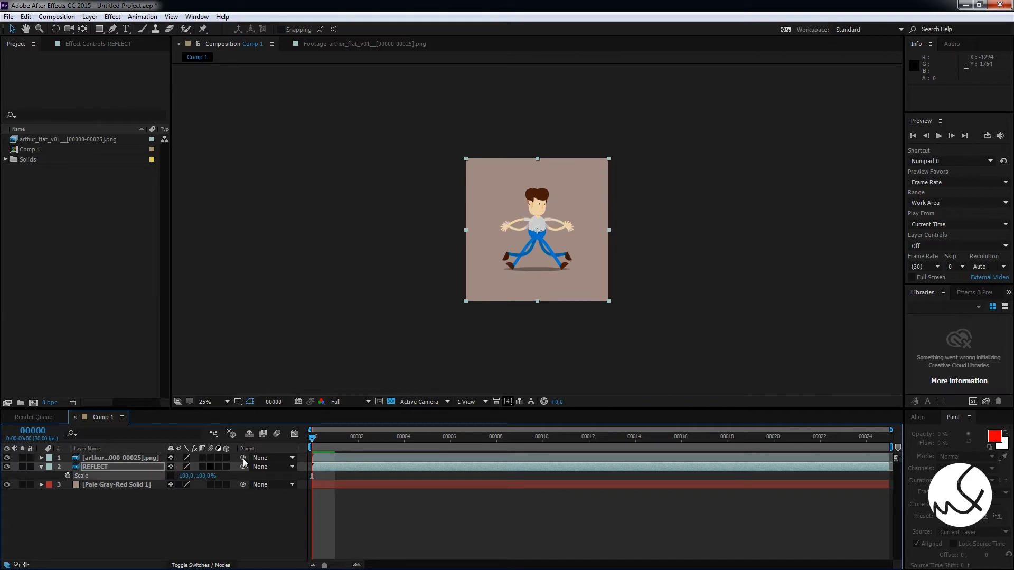
Rotate the REFLECT layer 180° so it hangs upside down.
{"action": "left_click", "coordinate": [153, 468]}
{"action": "key", "text": "r"}
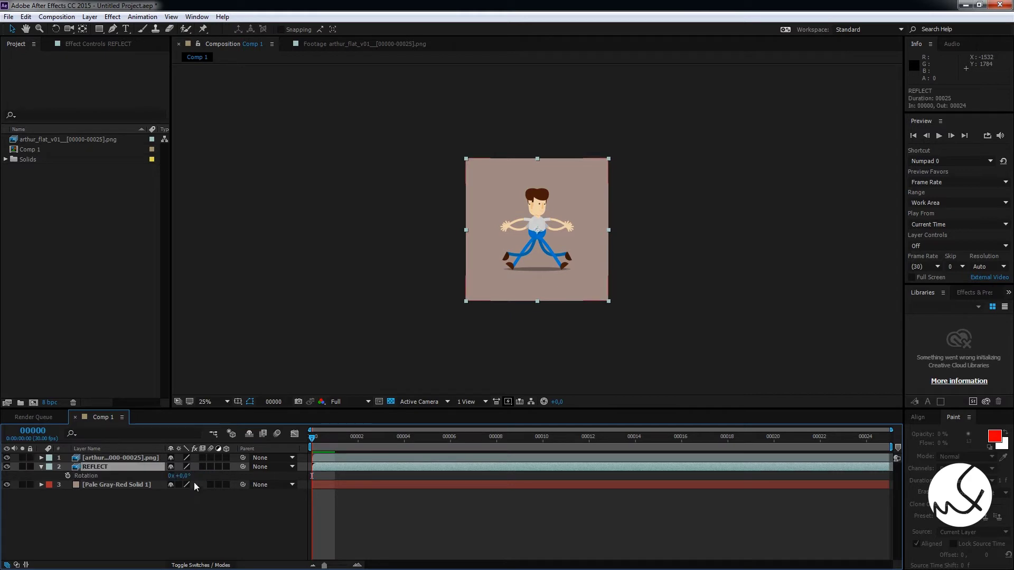
{"action": "left_click", "coordinate": [186, 476]}
{"action": "type", "text": "180"}
{"action": "key", "text": "Return"}
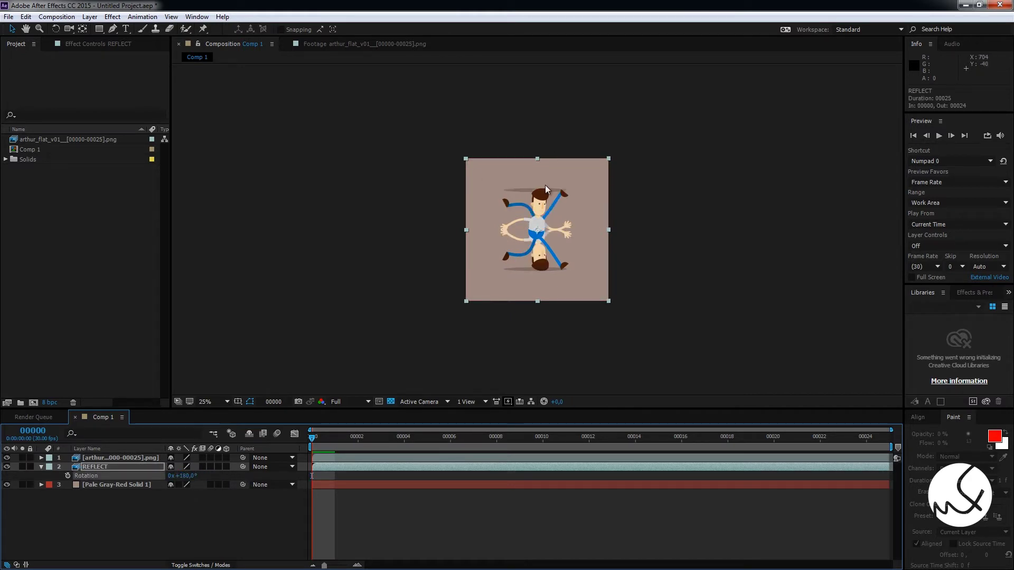
Drag the upside-down REFLECT copy down until its feet meet the character's, checking at frame 17.
{"action": "left_click_drag", "start_coordinate": [543, 226], "coordinate": [545, 312]}
{"action": "left_click_drag", "start_coordinate": [549, 273], "coordinate": [562, 241]}
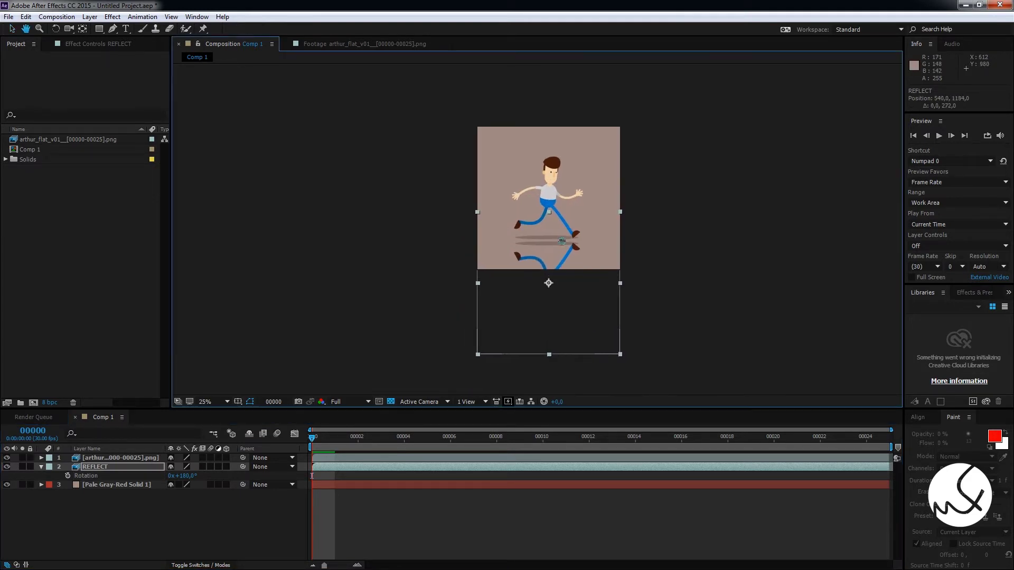
{"action": "scroll", "coordinate": [562, 241], "scroll_direction": "up", "scroll_amount": 2}
{"action": "scroll", "coordinate": [600, 221], "scroll_direction": "up", "scroll_amount": 4}
{"action": "left_click_drag", "start_coordinate": [617, 176], "coordinate": [619, 141]}
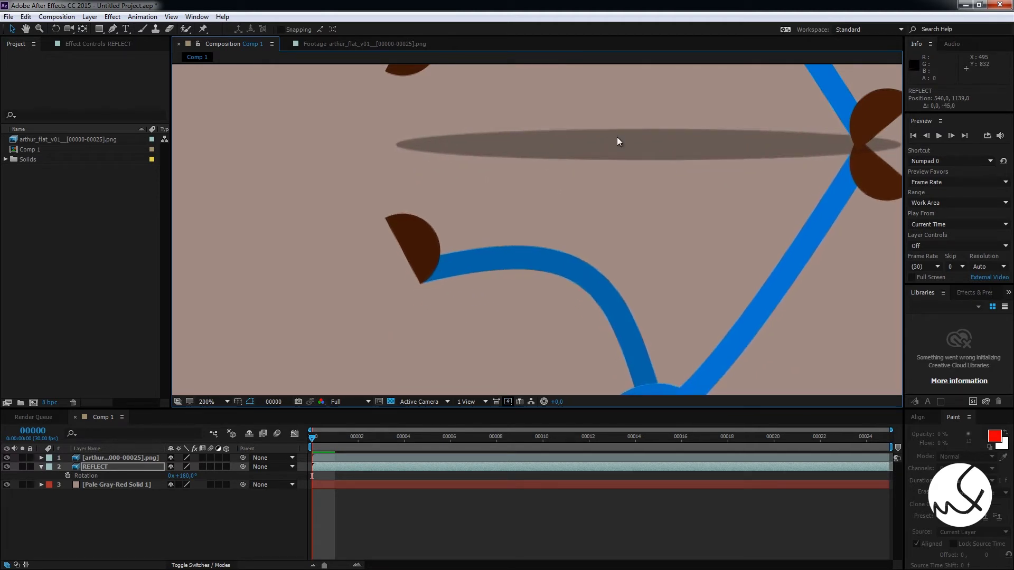
{"action": "scroll", "coordinate": [616, 218], "scroll_direction": "down", "scroll_amount": 4}
{"action": "scroll", "coordinate": [616, 217], "scroll_direction": "down", "scroll_amount": 2}
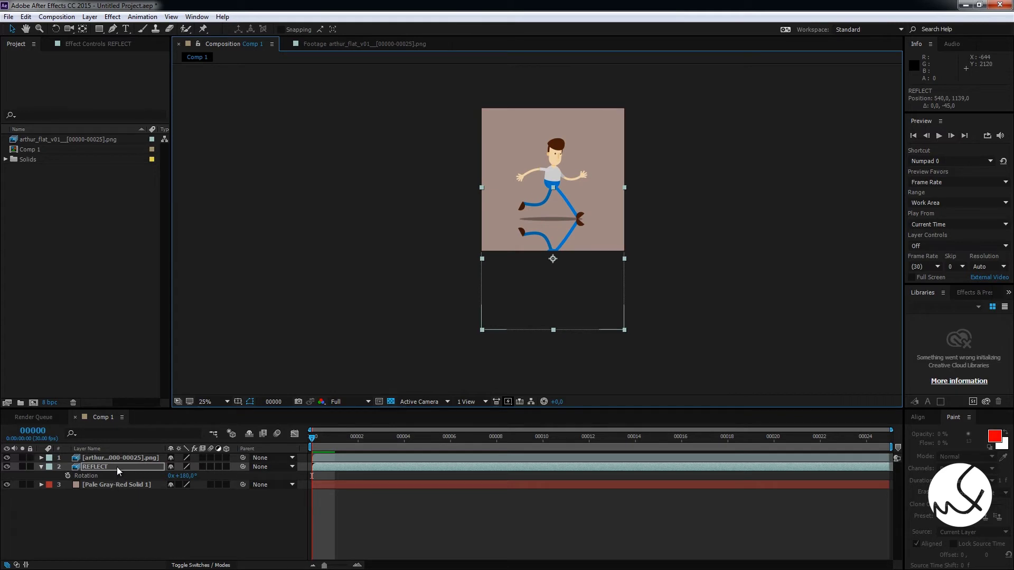
{"action": "mouse_move", "coordinate": [342, 437]}
{"action": "left_mouse_down"}
{"action": "mouse_move", "coordinate": [720, 439]}
{"action": "mouse_move", "coordinate": [313, 439]}
{"action": "left_mouse_up"}
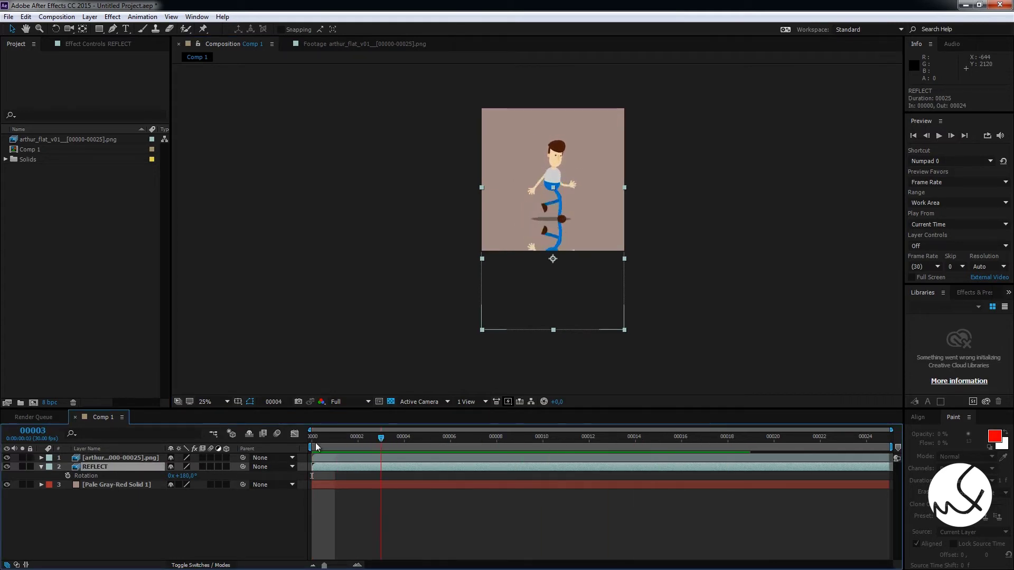
Apply a Linear Wipe effect to the REFLECT layer.
{"action": "left_click", "coordinate": [100, 45]}
{"action": "right_click", "coordinate": [83, 161]}
{"action": "mouse_move", "coordinate": [173, 438]}
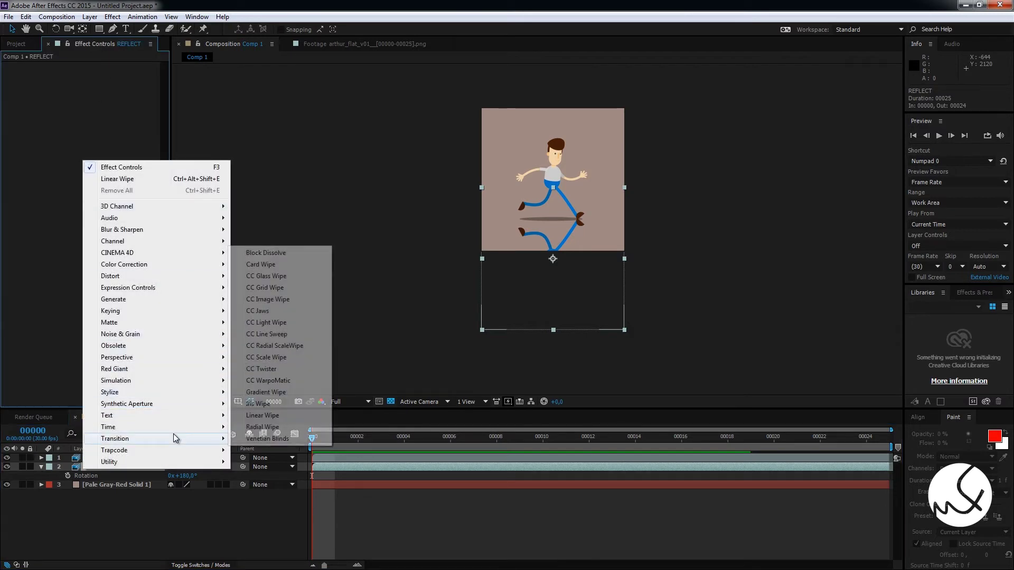
{"action": "left_click", "coordinate": [310, 416]}
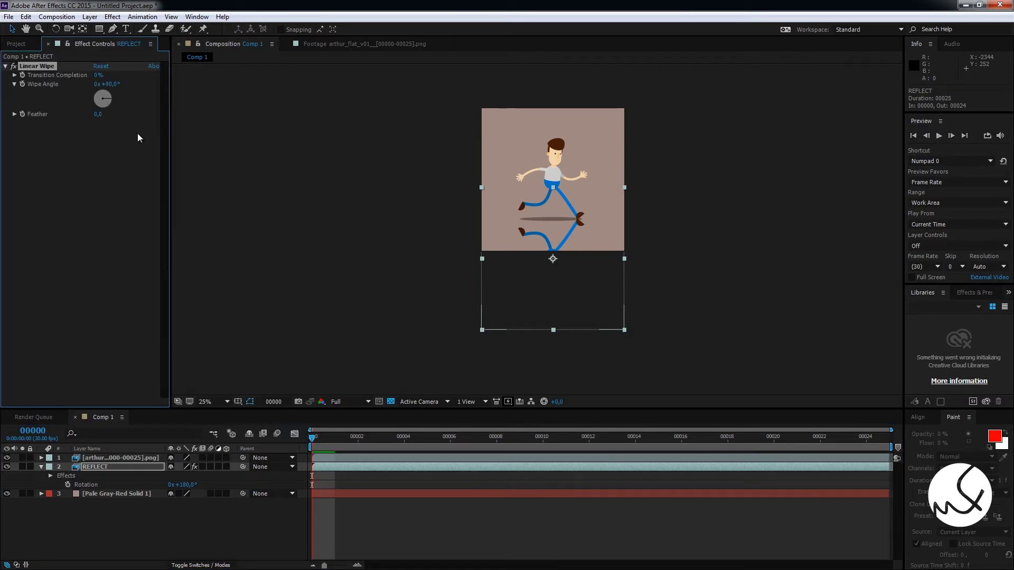
Set the Linear Wipe to a 180° angle, 396 feather and 73% transition completion.
{"action": "left_click", "coordinate": [100, 74]}
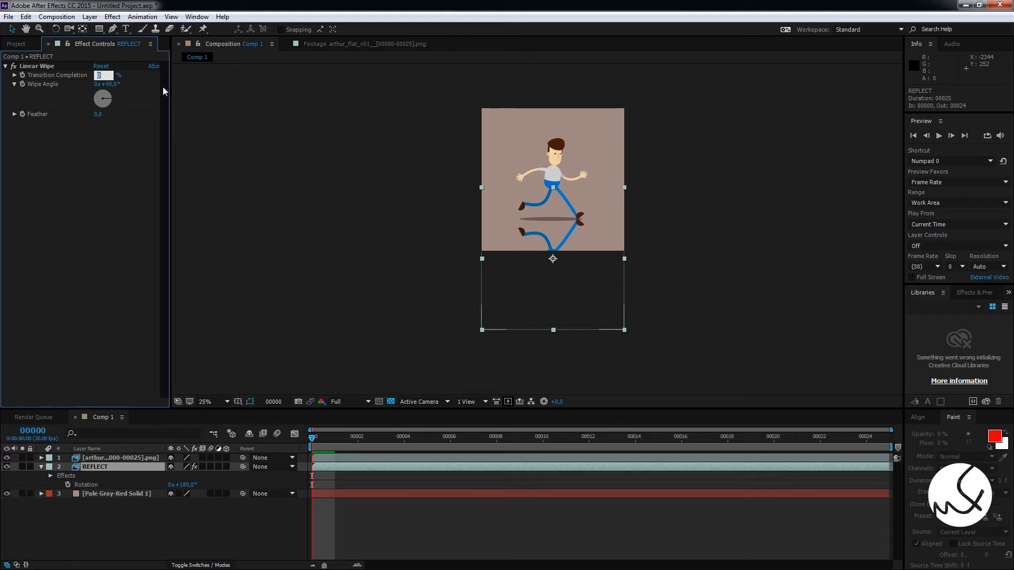
{"action": "type", "text": "80"}
{"action": "key", "text": "Return"}
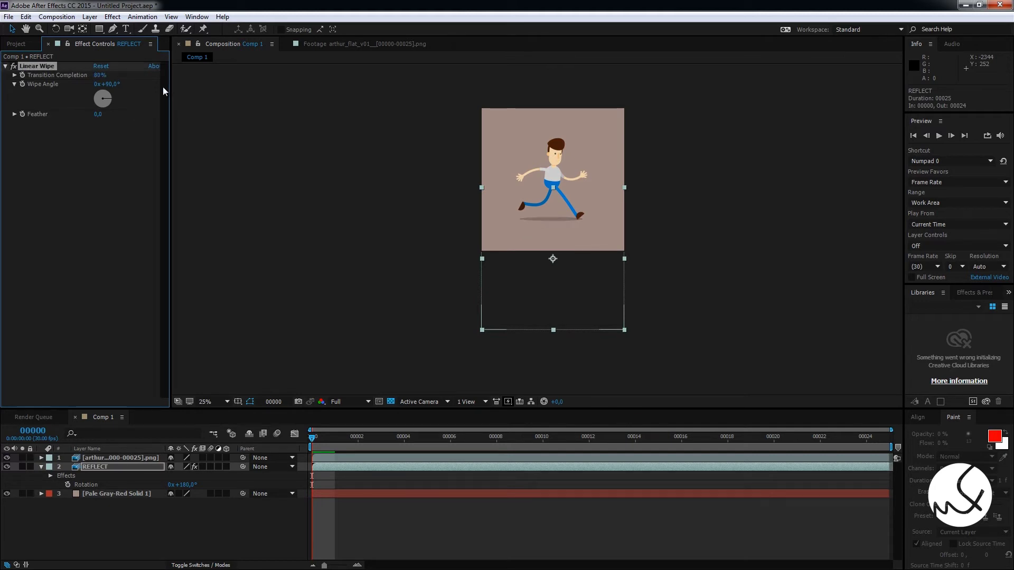
{"action": "left_click", "coordinate": [118, 87]}
{"action": "type", "text": "180"}
{"action": "key", "text": "Return"}
{"action": "left_click_drag", "start_coordinate": [105, 116], "coordinate": [221, 107]}
{"action": "mouse_move", "coordinate": [94, 75]}
{"action": "left_mouse_down"}
{"action": "mouse_move", "coordinate": [86, 77]}
{"action": "mouse_move", "coordinate": [98, 80]}
{"action": "left_mouse_up"}
{"action": "left_click_drag", "start_coordinate": [316, 438], "coordinate": [312, 439]}
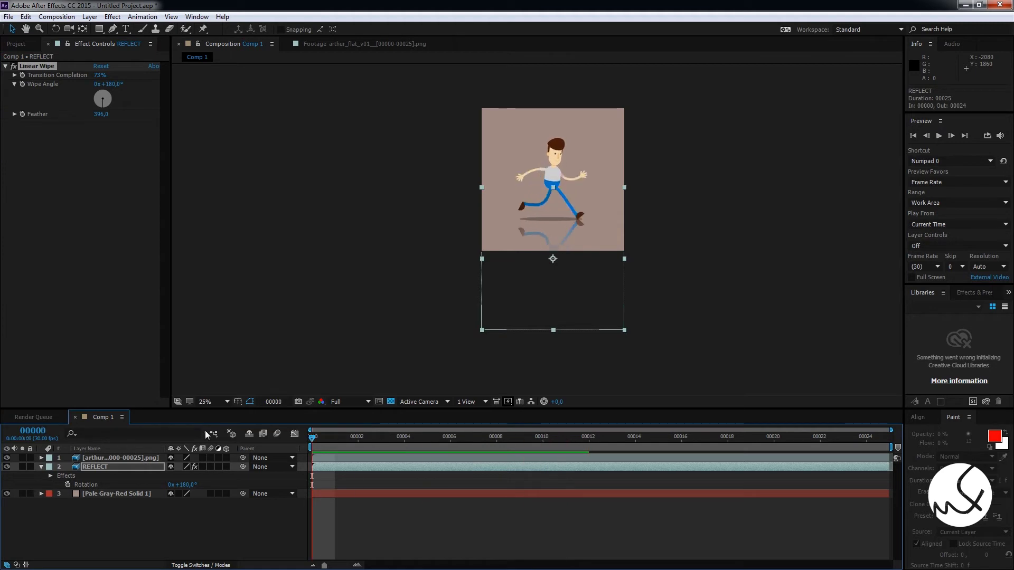
Move the arthur_flat and REFLECT layers up together by 180 px in the frame.
{"action": "left_click", "coordinate": [117, 457], "text": "shift"}
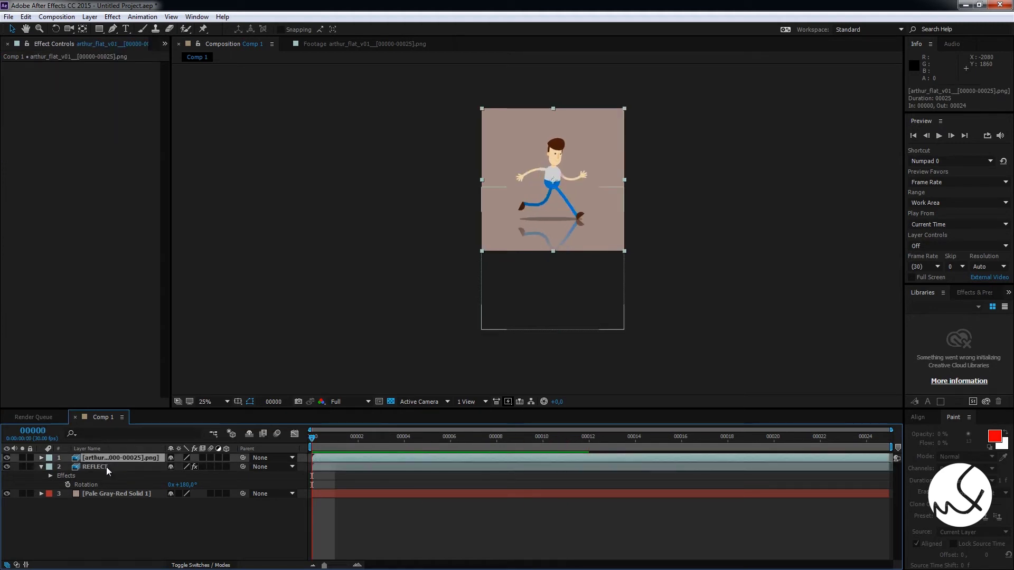
{"action": "left_click", "coordinate": [546, 197]}
{"action": "left_click_drag", "start_coordinate": [547, 197], "coordinate": [547, 174]}
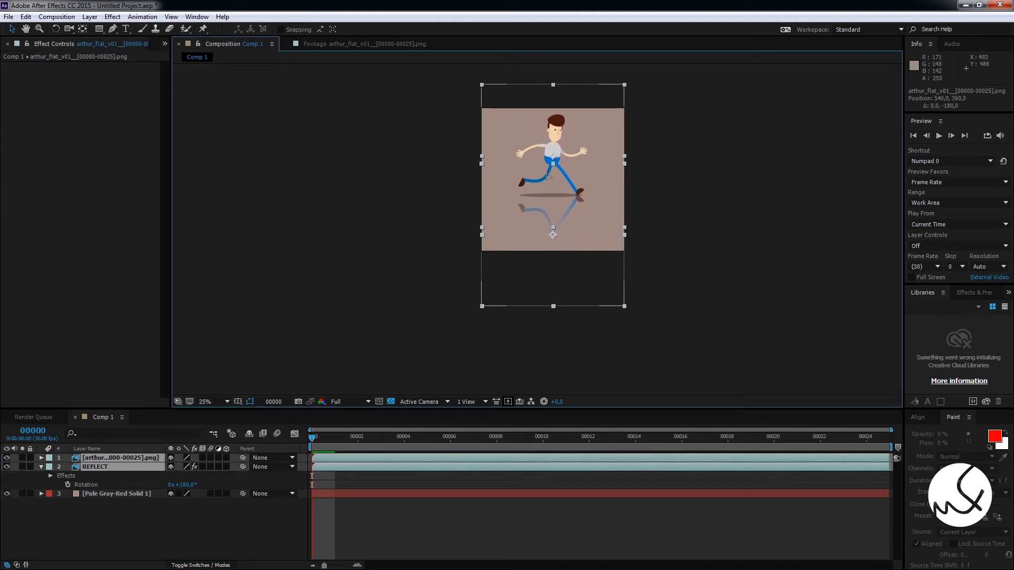
{"action": "left_click_drag", "start_coordinate": [397, 443], "coordinate": [297, 439]}
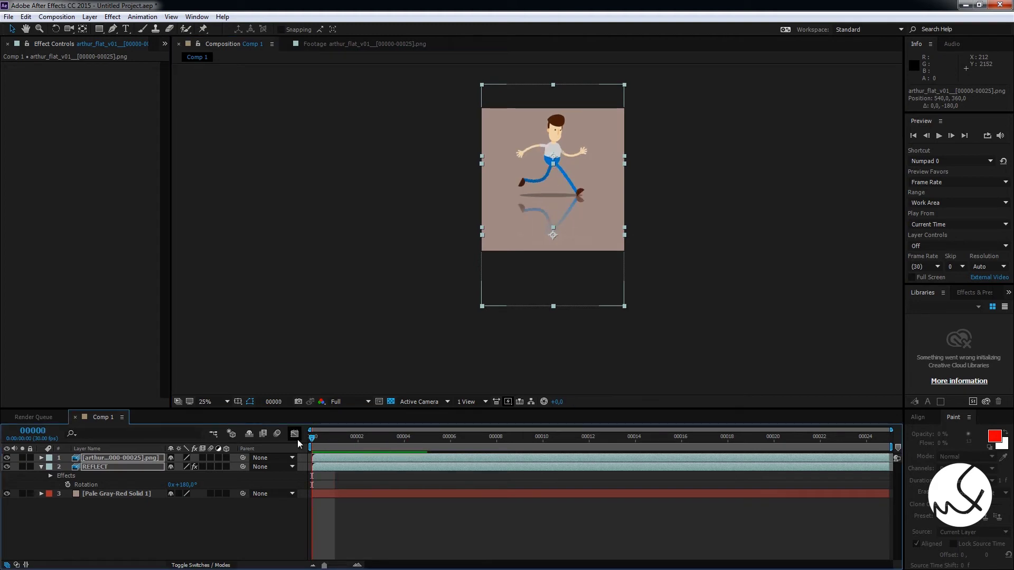
Preview the walk cycle, then select only the REFLECT layer.
{"action": "key", "text": "space"}
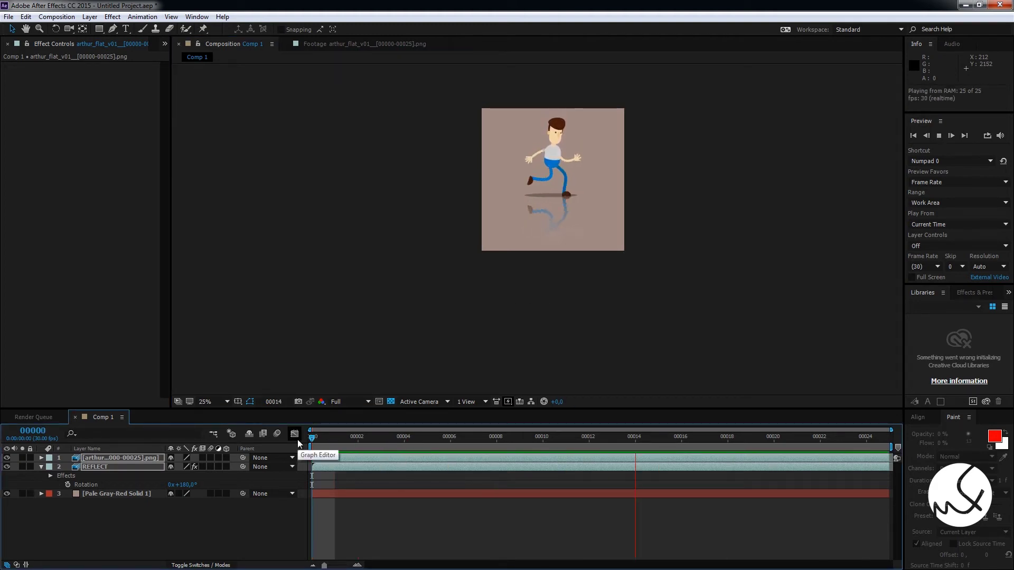
{"action": "key", "text": "space"}
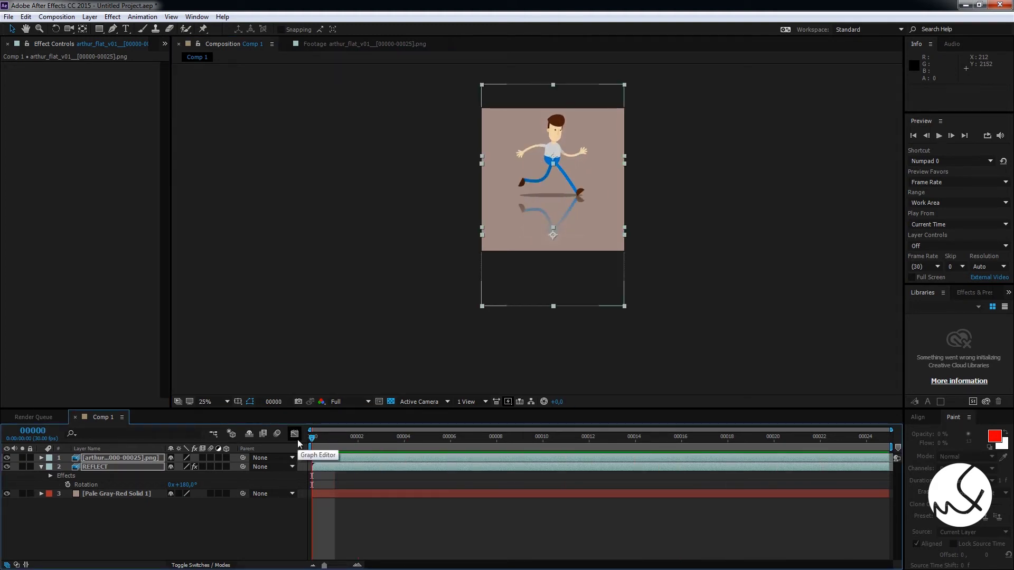
{"action": "left_click", "coordinate": [216, 515]}
{"action": "left_click", "coordinate": [140, 466]}
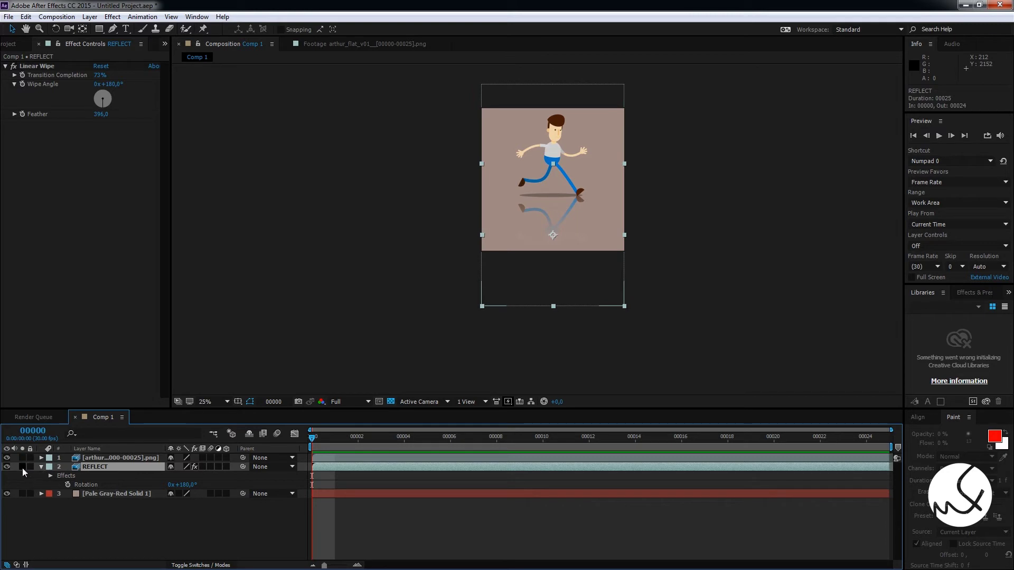
Hide REFLECT, duplicate the character layer and make the copy a 3D layer.
{"action": "left_click", "coordinate": [6, 467]}
{"action": "left_click", "coordinate": [109, 461]}
{"action": "key", "text": "ctrl+d"}
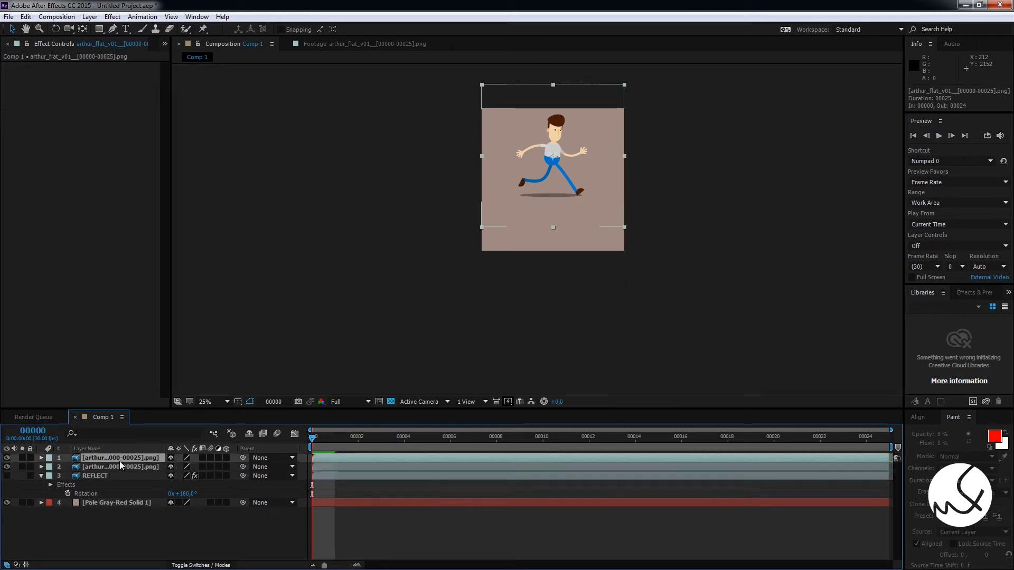
{"action": "left_click", "coordinate": [121, 467]}
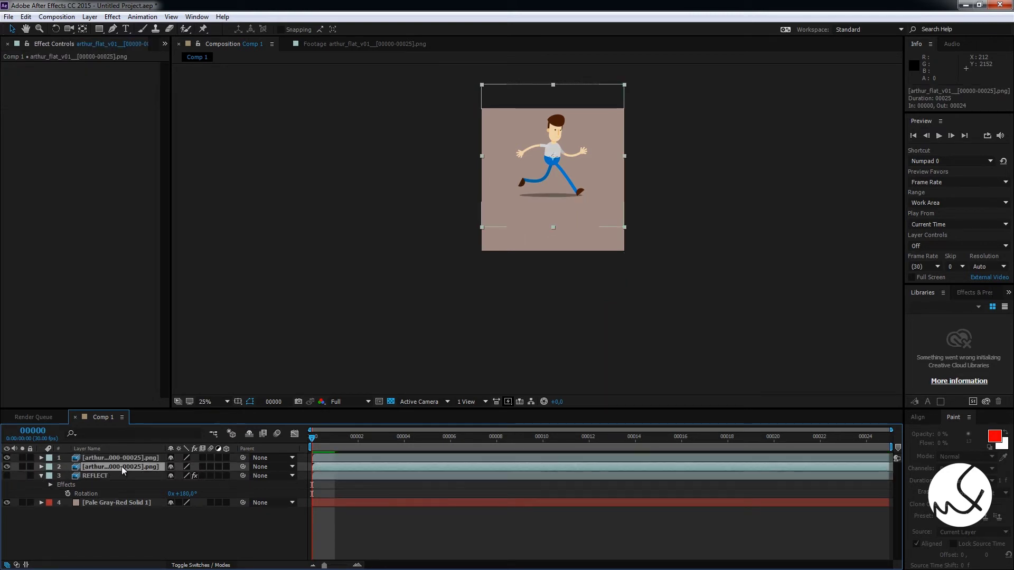
{"action": "left_click", "coordinate": [225, 467]}
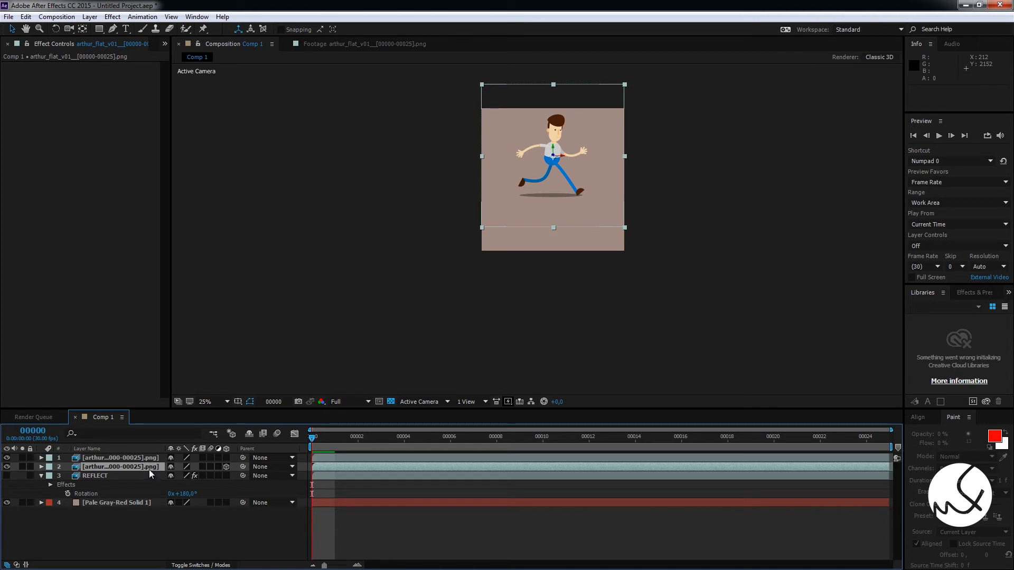
Set the 3D copy's X Rotation to 180° to flip it upside down.
{"action": "key", "text": "r"}
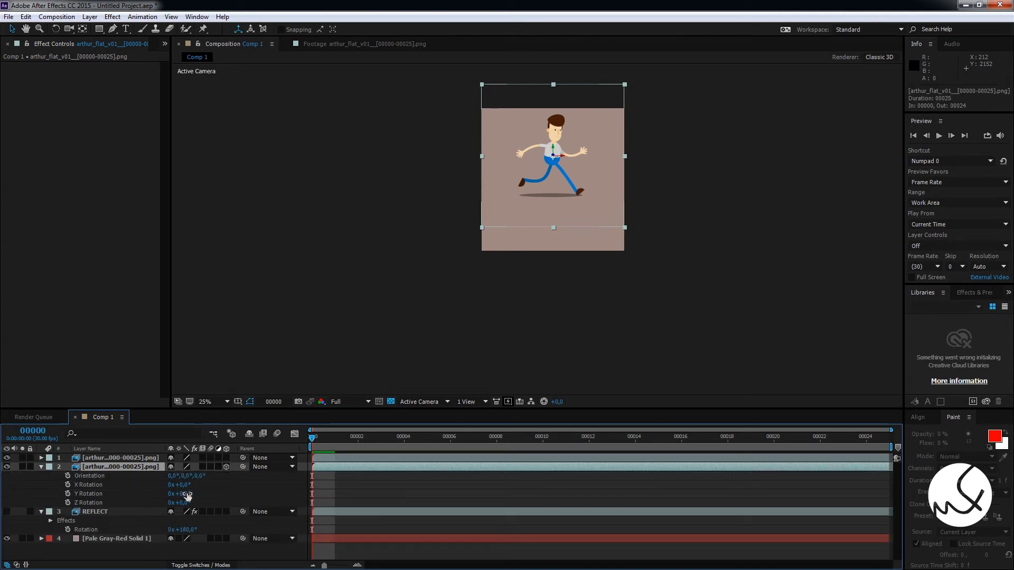
{"action": "left_click_drag", "start_coordinate": [175, 484], "coordinate": [227, 491]}
{"action": "left_click", "coordinate": [191, 485]}
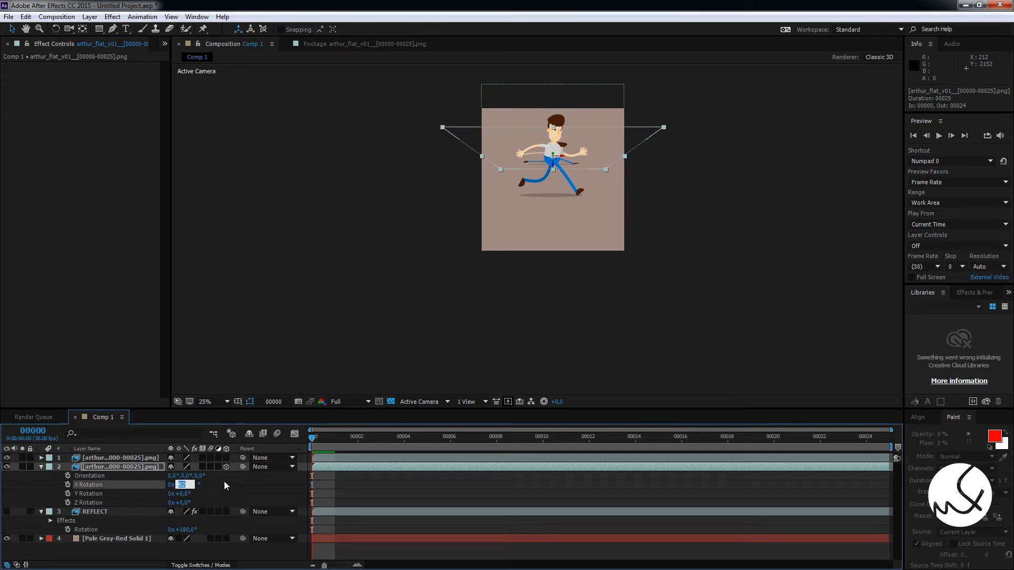
{"action": "type", "text": "180"}
{"action": "key", "text": "Return"}
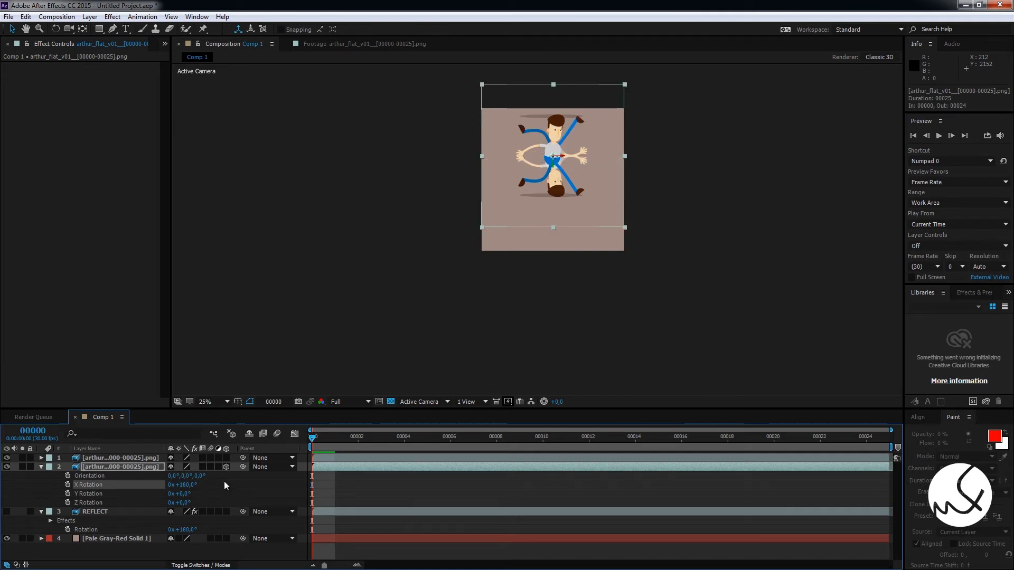
Move the flipped 3D copy down so it meets the character's feet.
{"action": "mouse_move", "coordinate": [560, 159]}
{"action": "left_mouse_down"}
{"action": "mouse_move", "coordinate": [560, 213]}
{"action": "mouse_move", "coordinate": [575, 173]}
{"action": "left_mouse_up"}
{"action": "key", "text": "period"}
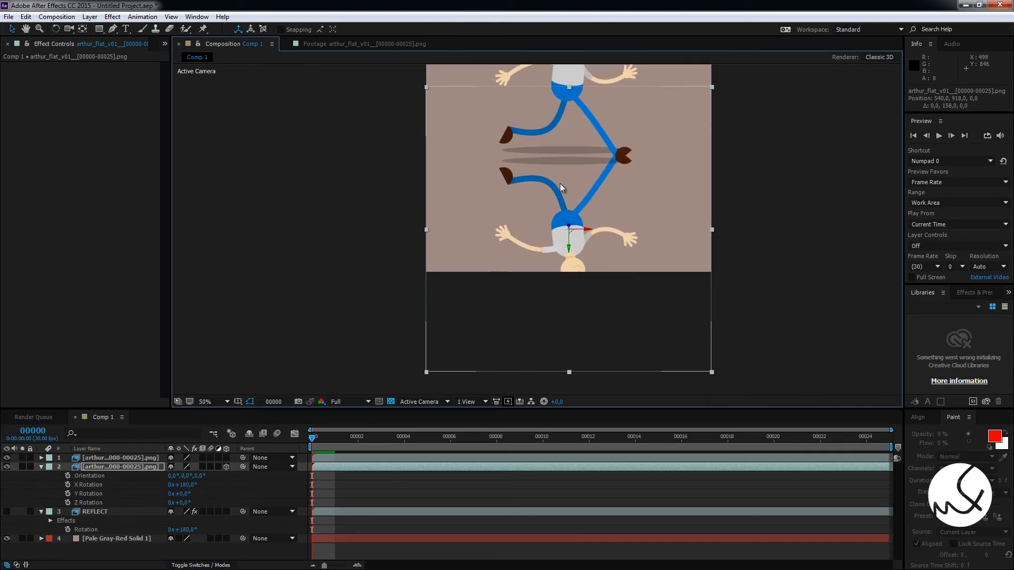
{"action": "key", "text": "period"}
{"action": "left_click_drag", "start_coordinate": [602, 73], "coordinate": [603, 158]}
{"action": "key", "text": "comma"}
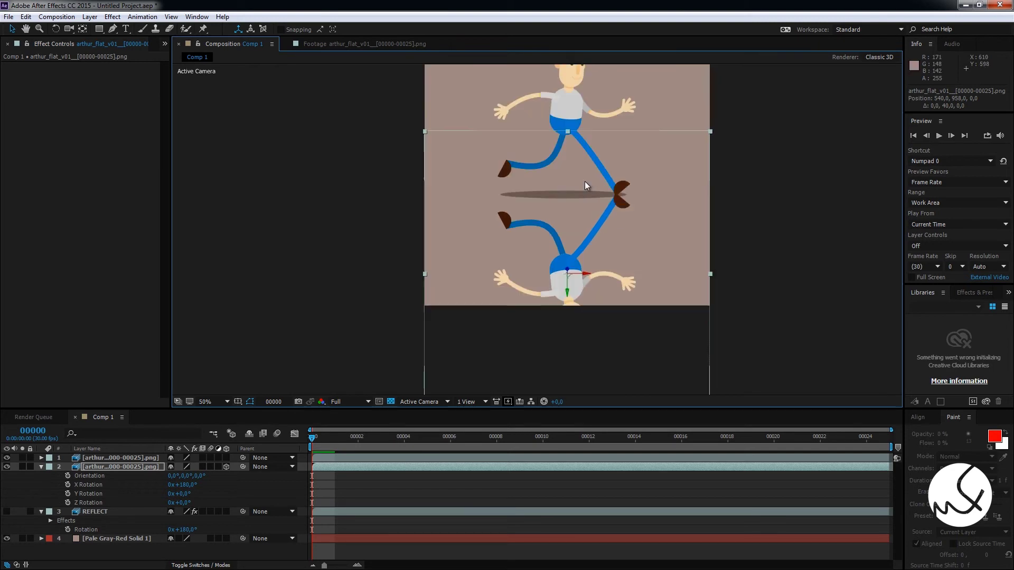
{"action": "key", "text": "comma"}
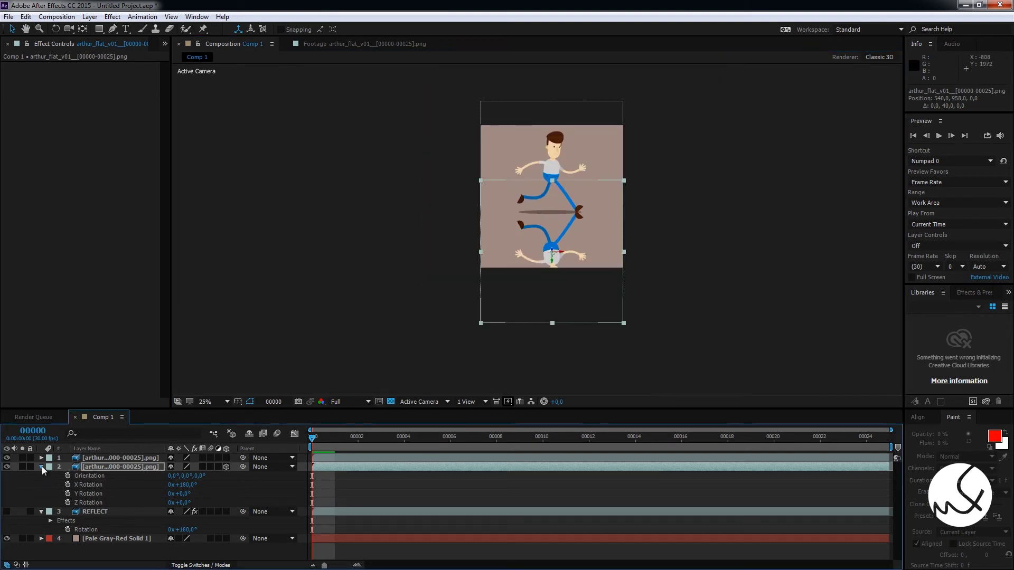
Rename the flipped 3D duplicate layer to REFLECT 3D LAYER.
{"action": "left_click", "coordinate": [42, 467]}
{"action": "right_click", "coordinate": [115, 468]}
{"action": "left_click", "coordinate": [143, 463]}
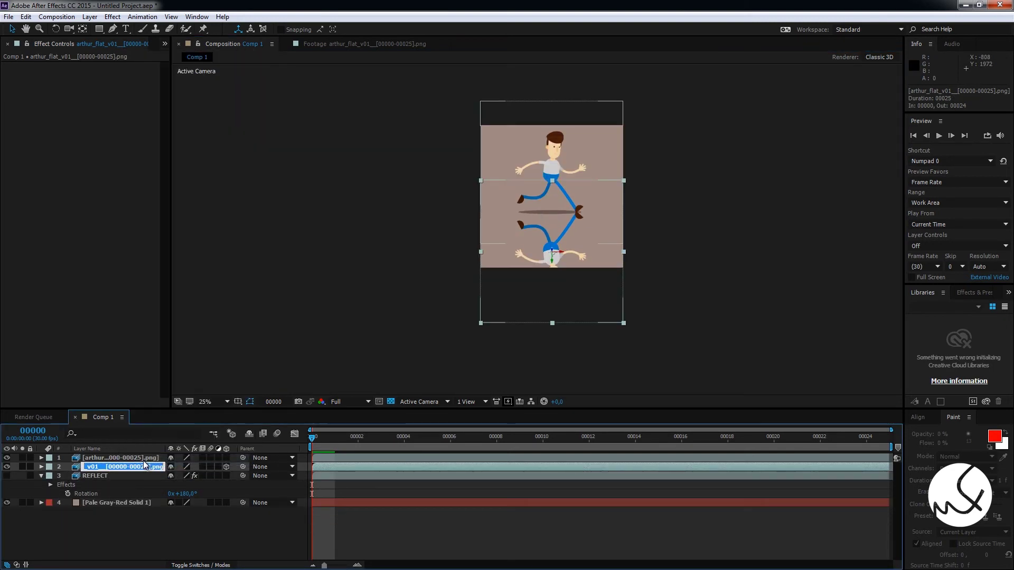
{"action": "type", "text": "REL"}
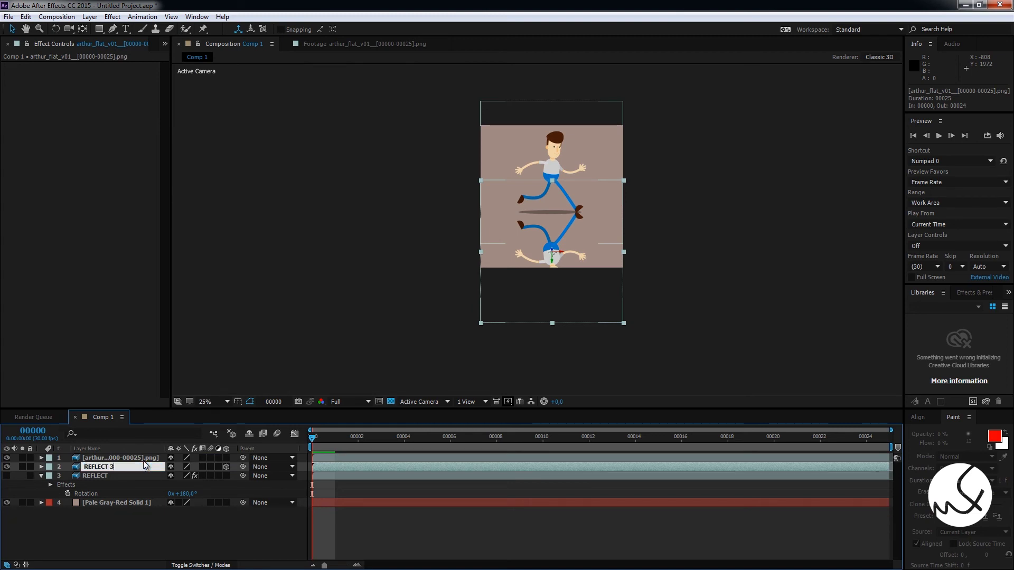
{"action": "type", "text": "YER"}
{"action": "key", "text": "Return"}
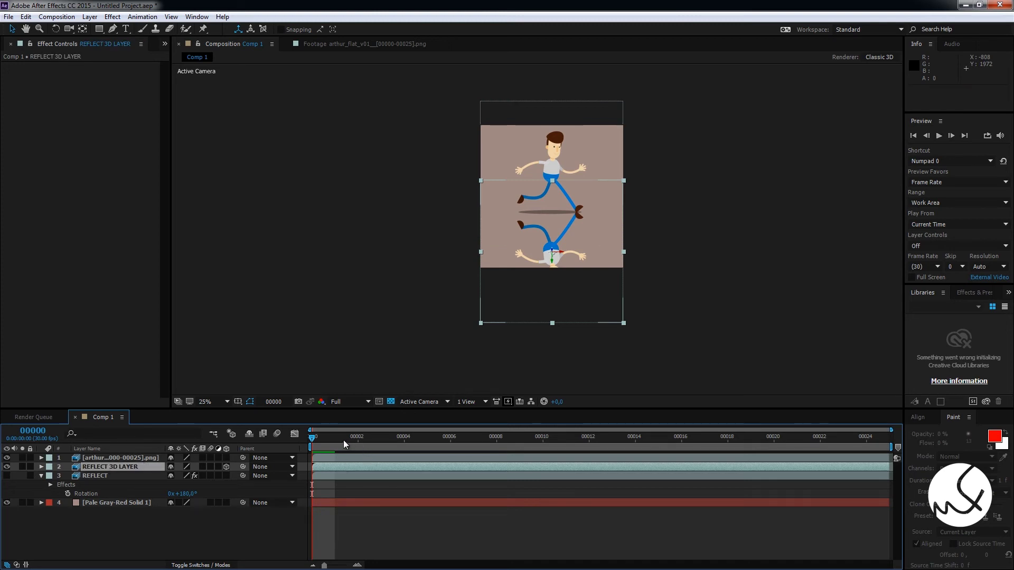
Select the REFLECT layer's Linear Wipe effect in Effect Controls.
{"action": "mouse_move", "coordinate": [343, 439]}
{"action": "left_mouse_down"}
{"action": "mouse_move", "coordinate": [681, 445]}
{"action": "mouse_move", "coordinate": [311, 445]}
{"action": "left_mouse_up"}
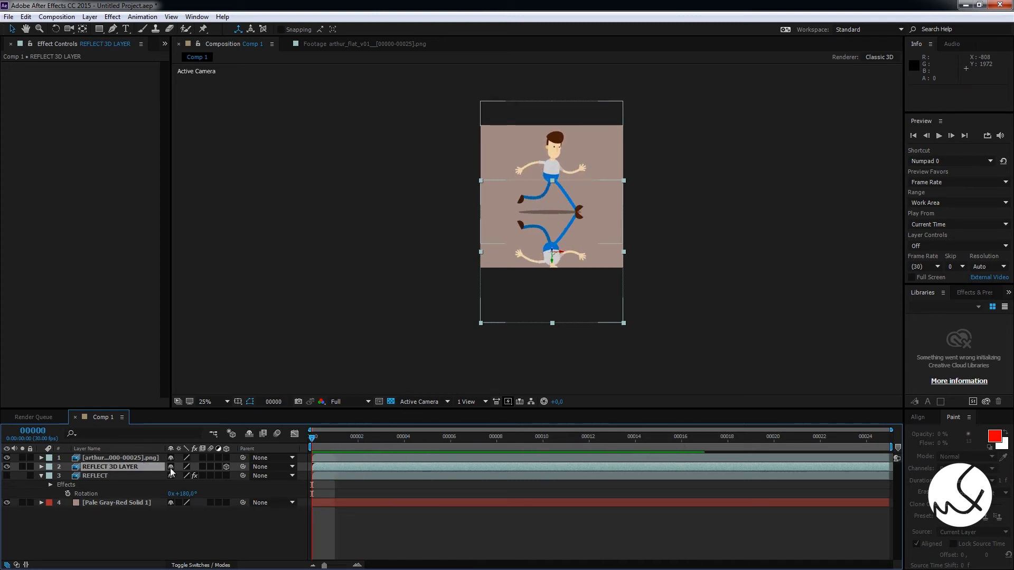
{"action": "left_click", "coordinate": [103, 477]}
{"action": "left_click", "coordinate": [46, 65]}
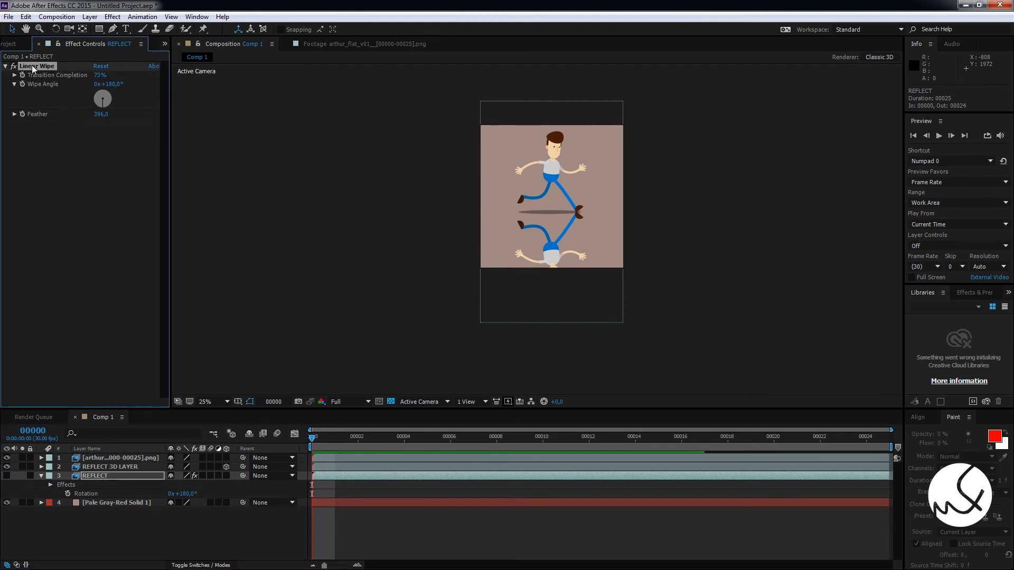
Paste the Linear Wipe (73%, 180°, feather 396) onto REFLECT 3D LAYER and preview the walking reflection.
{"action": "key", "text": "ctrl+Up"}
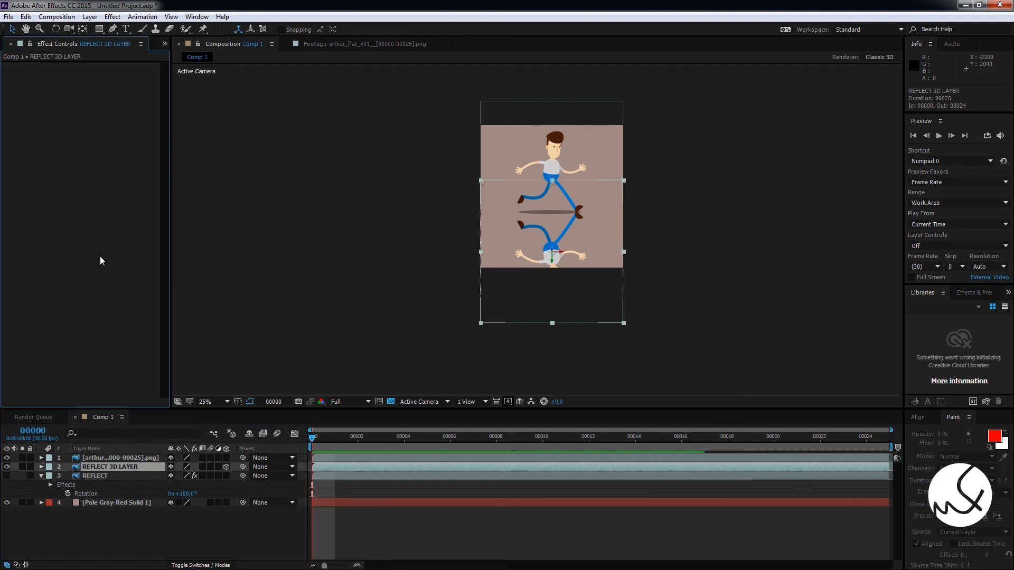
{"action": "key", "text": "ctrl+v"}
{"action": "left_click_drag", "start_coordinate": [337, 438], "coordinate": [358, 438]}
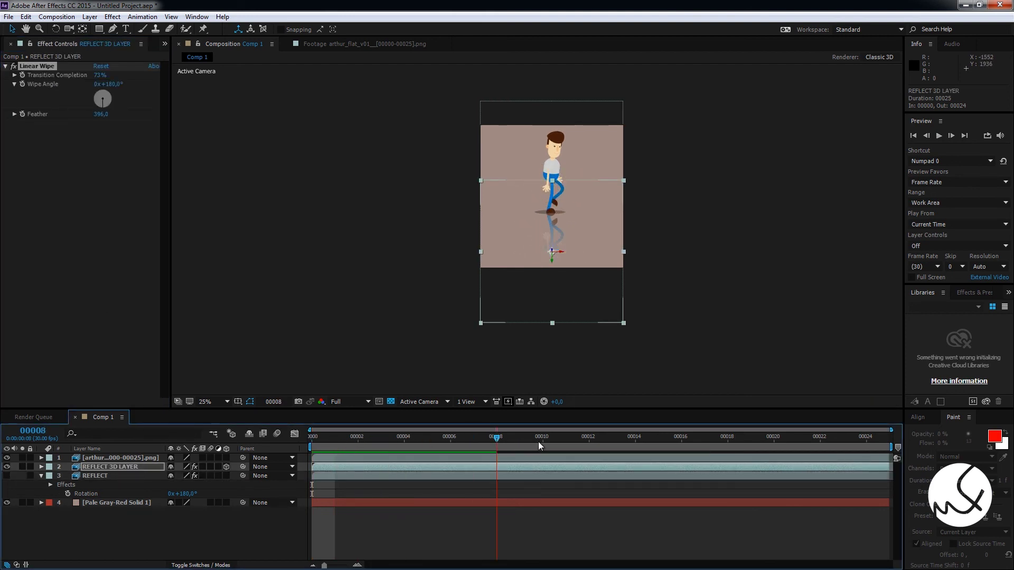
{"action": "key", "text": "space"}
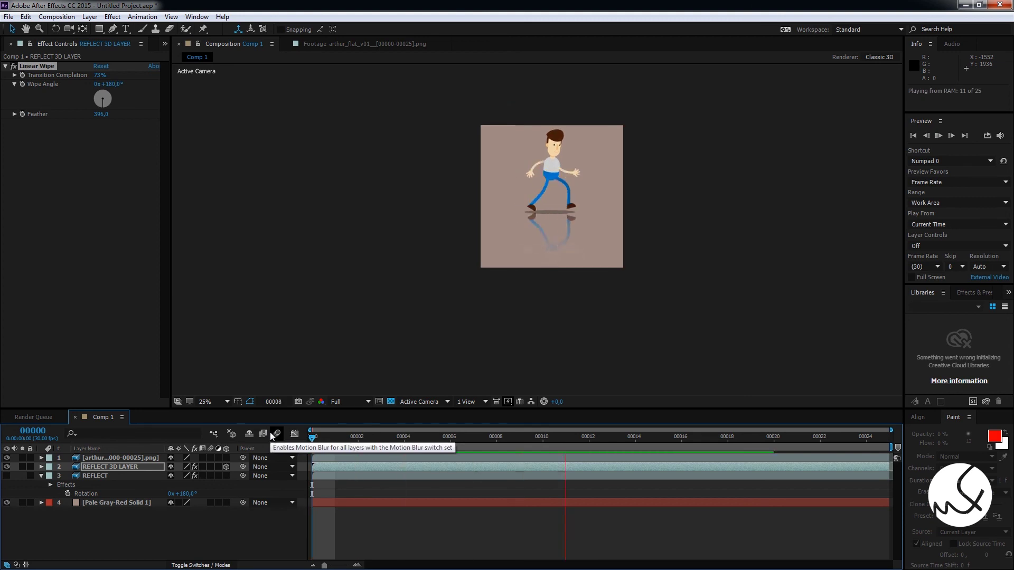